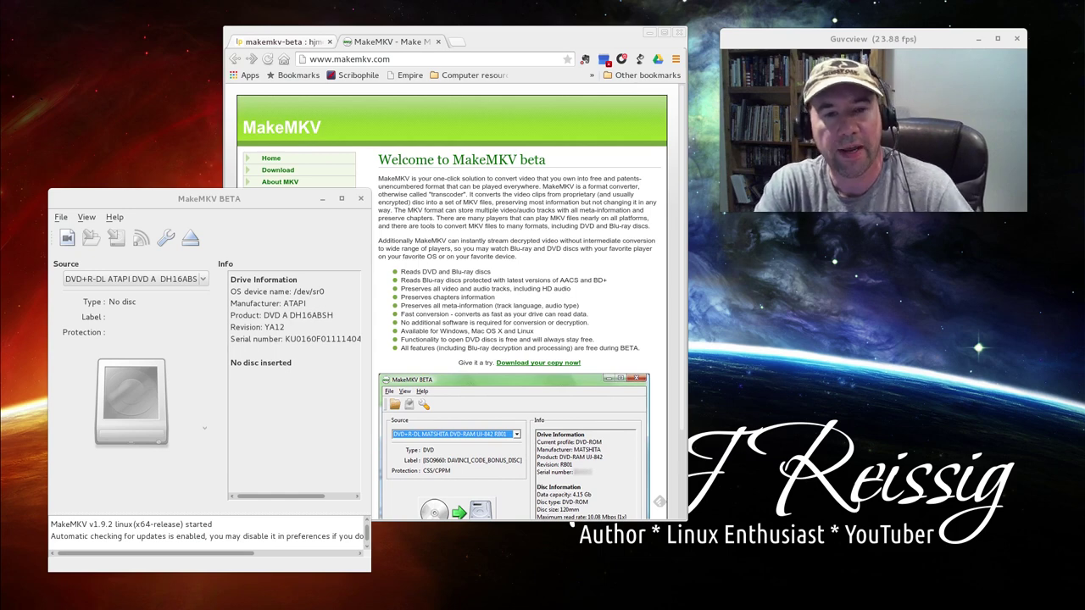
Step: Read through the makemkv-beta Launchpad PPA page, then minimize Chrome to reveal MakeMKV
left_click(539, 45)
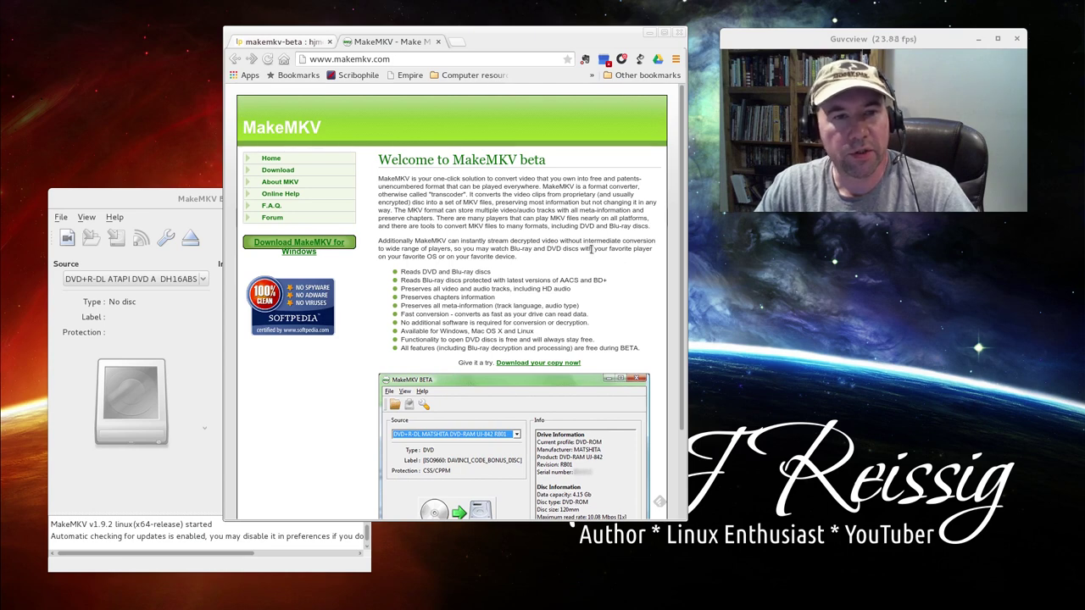
left_click(269, 42)
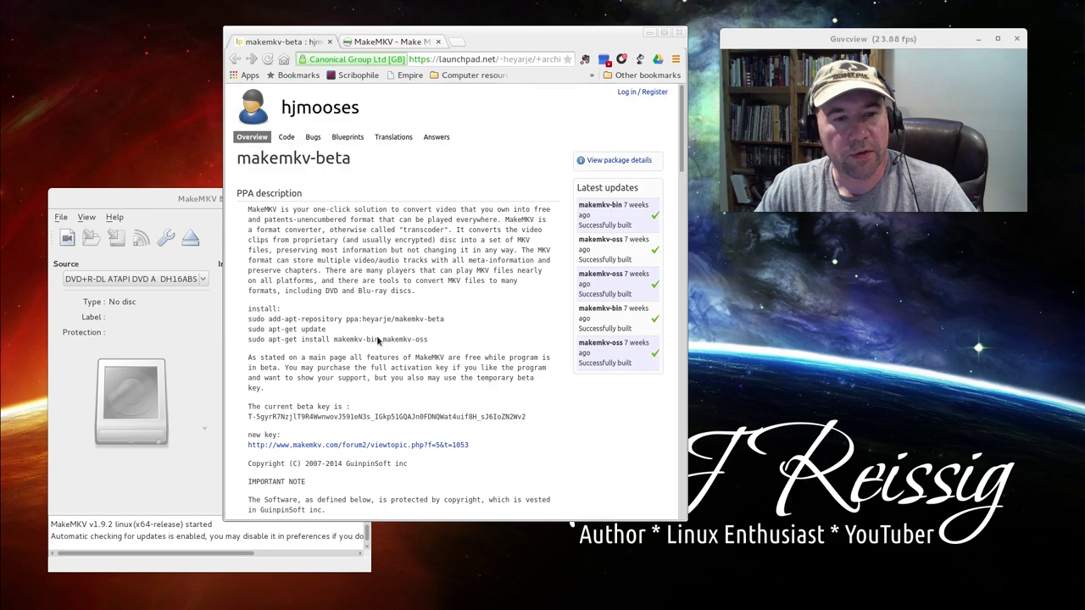
scroll(474, 339, "down", 5)
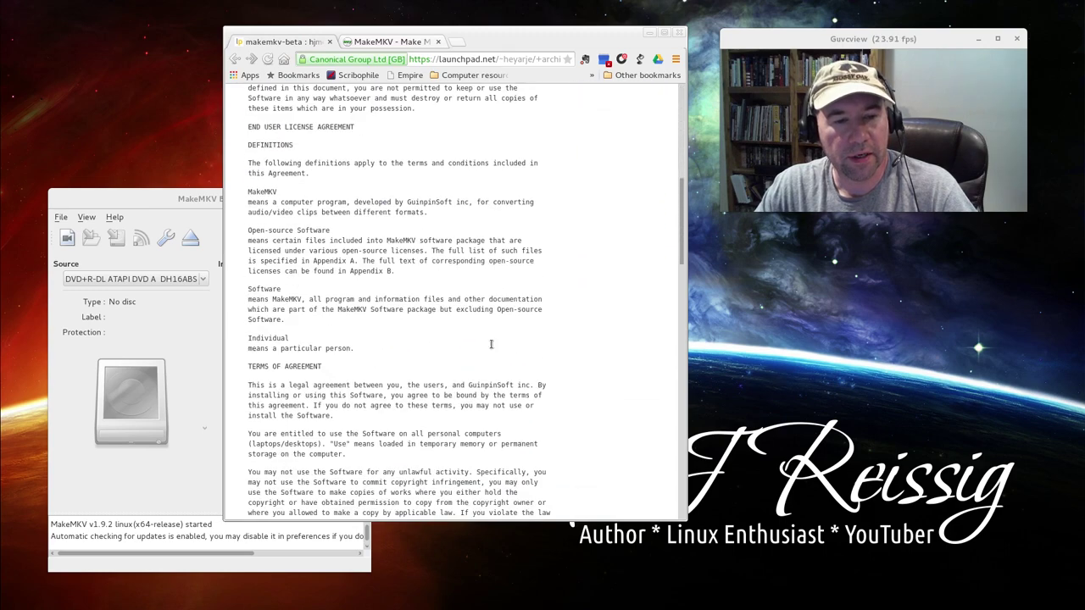
scroll(491, 344, "down", 8)
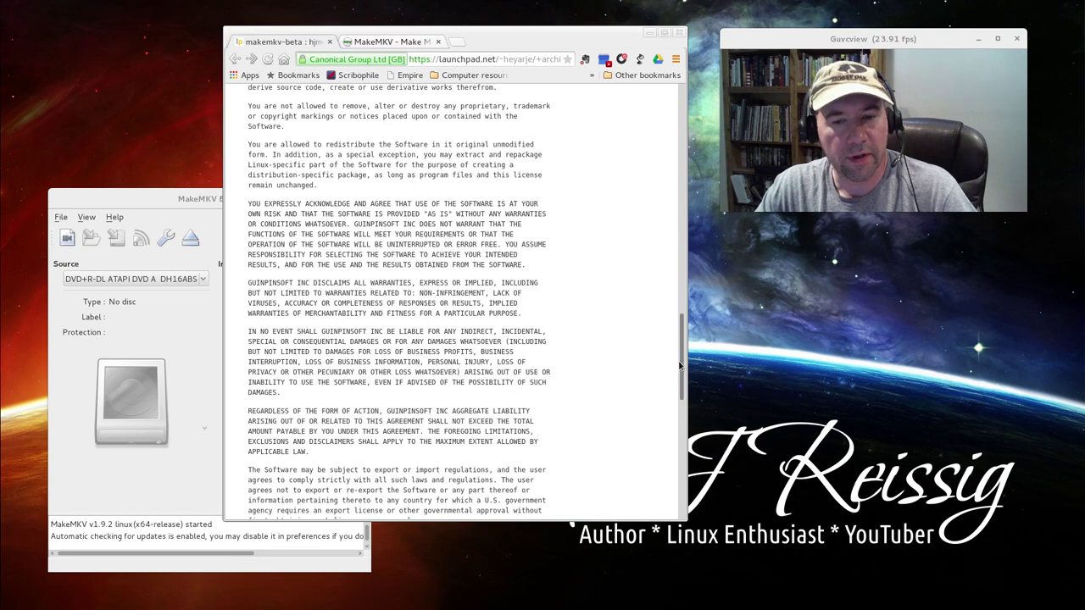
left_click_drag(679, 364, 610, 127)
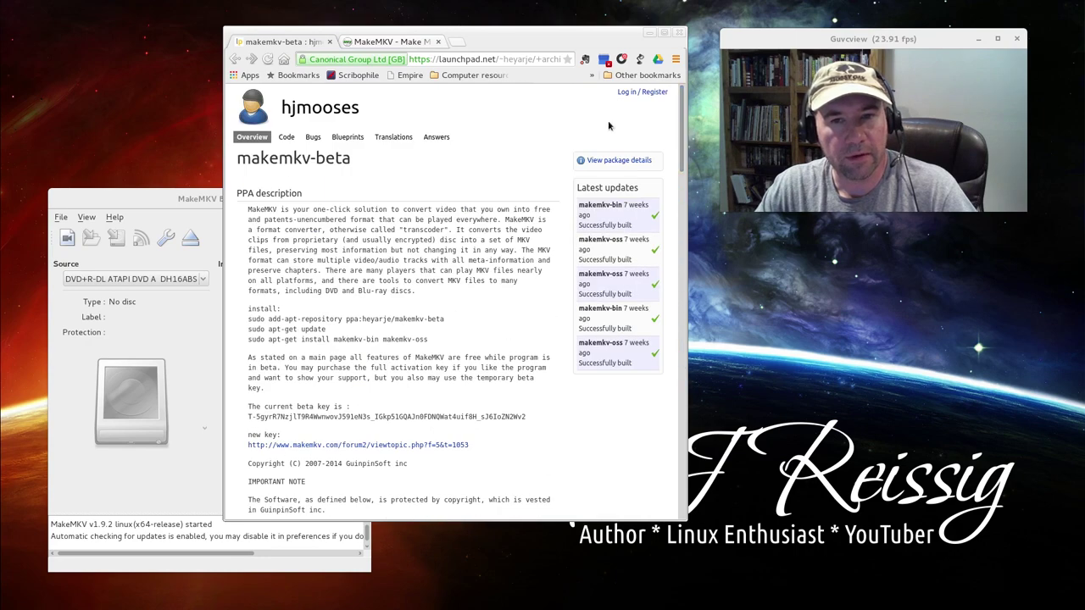
left_click(381, 43)
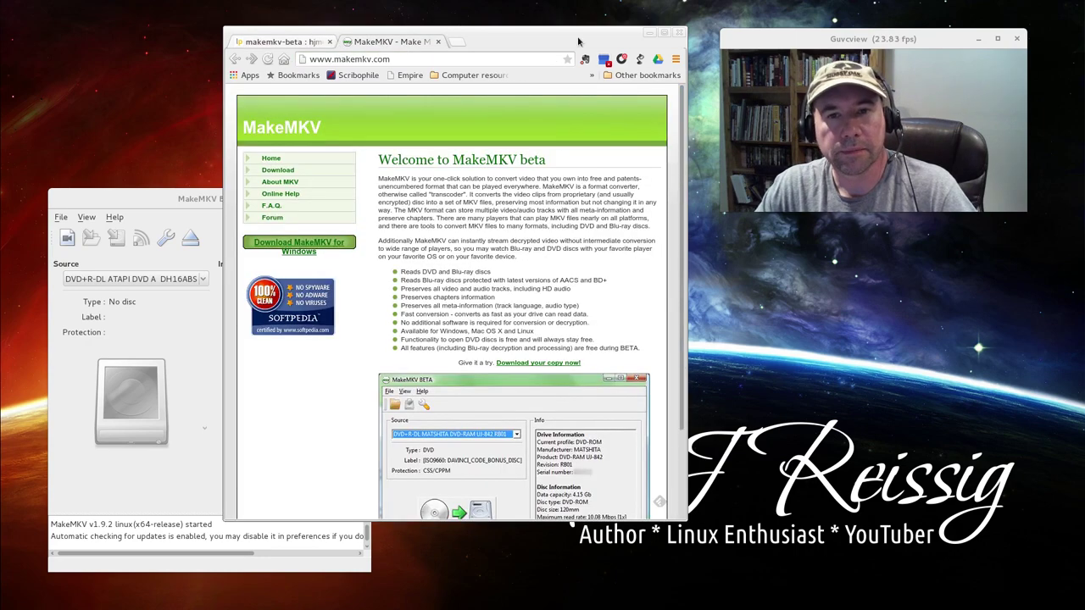
left_click(648, 33)
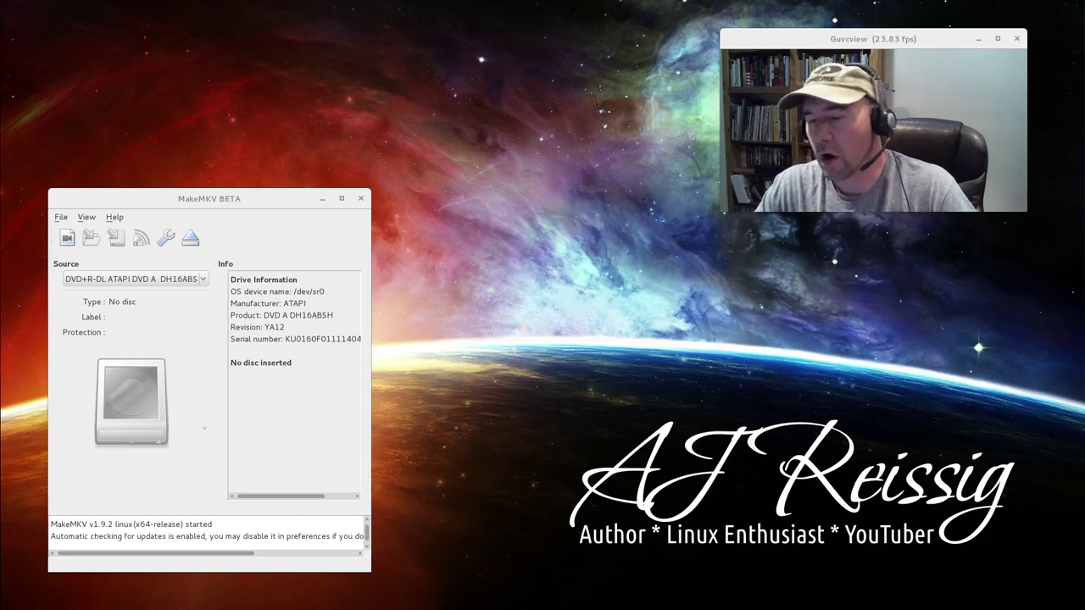
Step: Focus MakeMKV and insert the DVD so Disc Information shows it loading
left_click(241, 199)
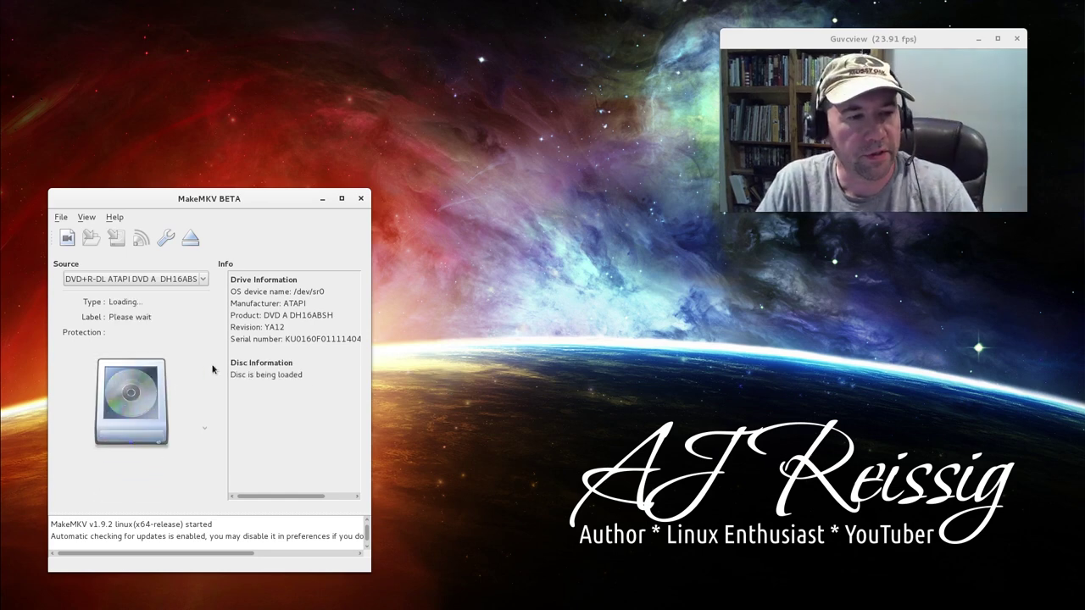
Step: Reposition MakeMKV, check the View and Help menus, keep the same source drive and open the STAR_TREK_XI_DOM disc
left_click_drag(259, 208, 356, 81)
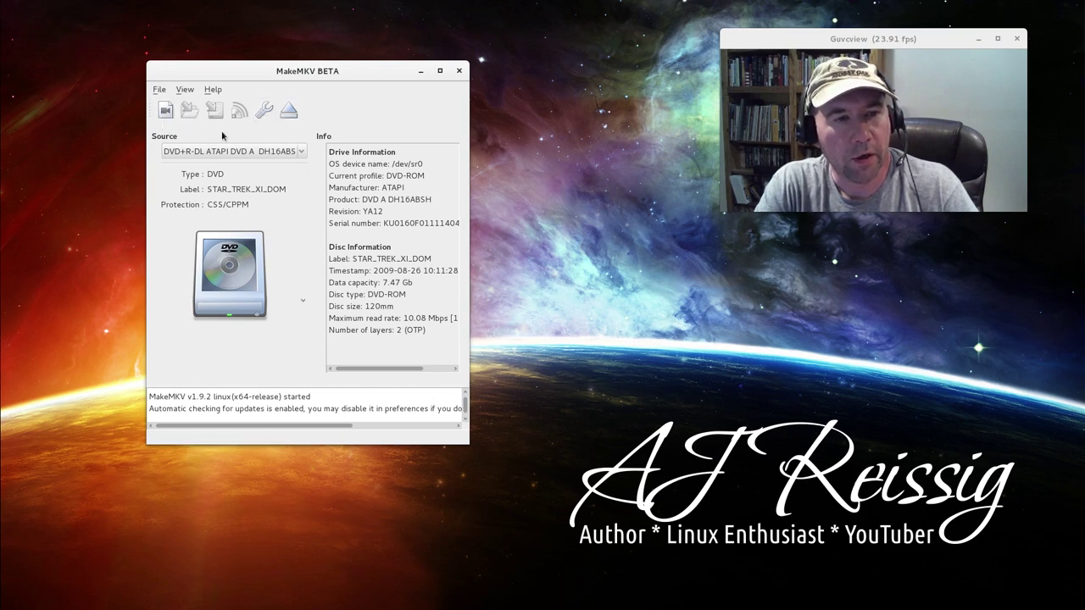
left_click(185, 88)
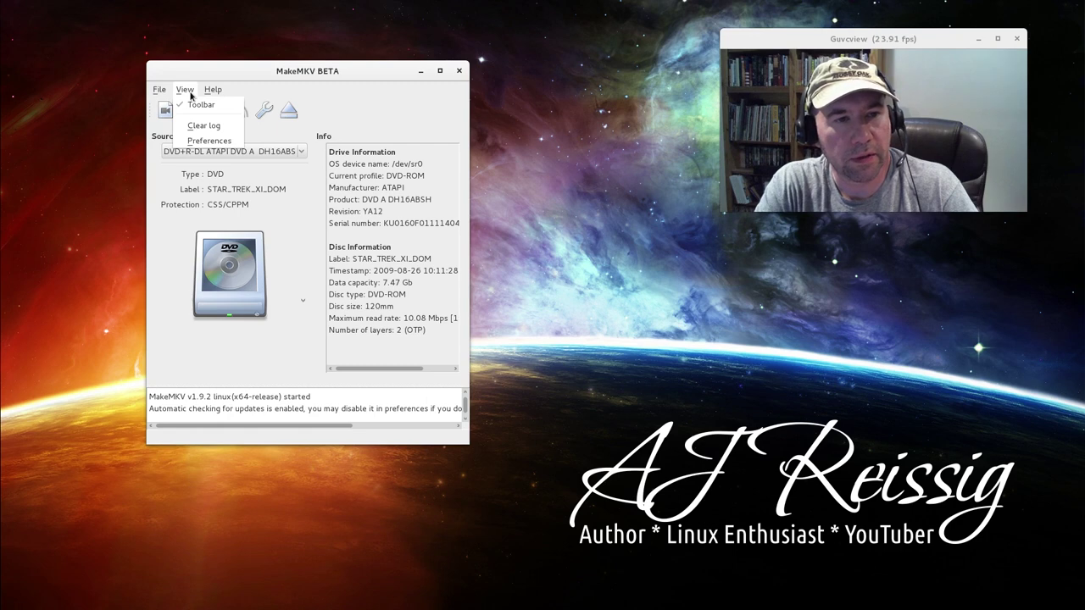
mouse_move(161, 90)
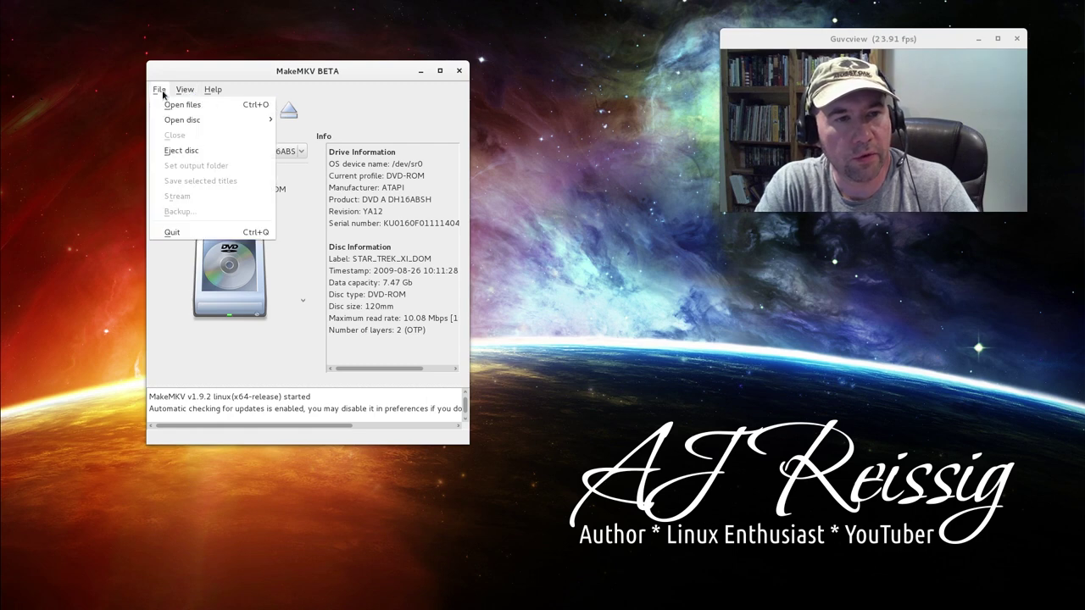
left_click(231, 90)
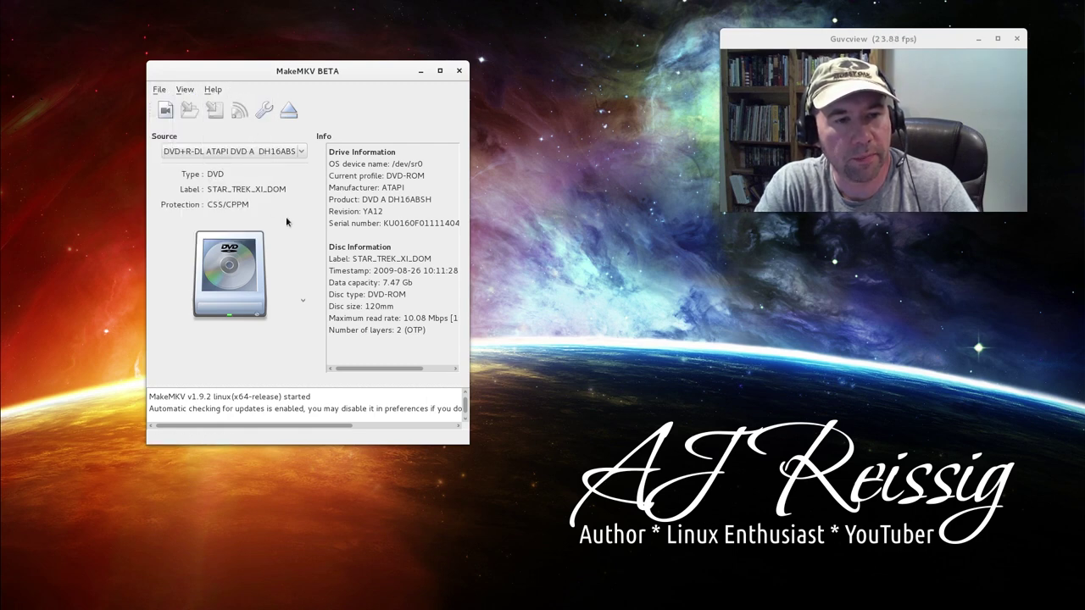
left_click(240, 156)
left_click(307, 271)
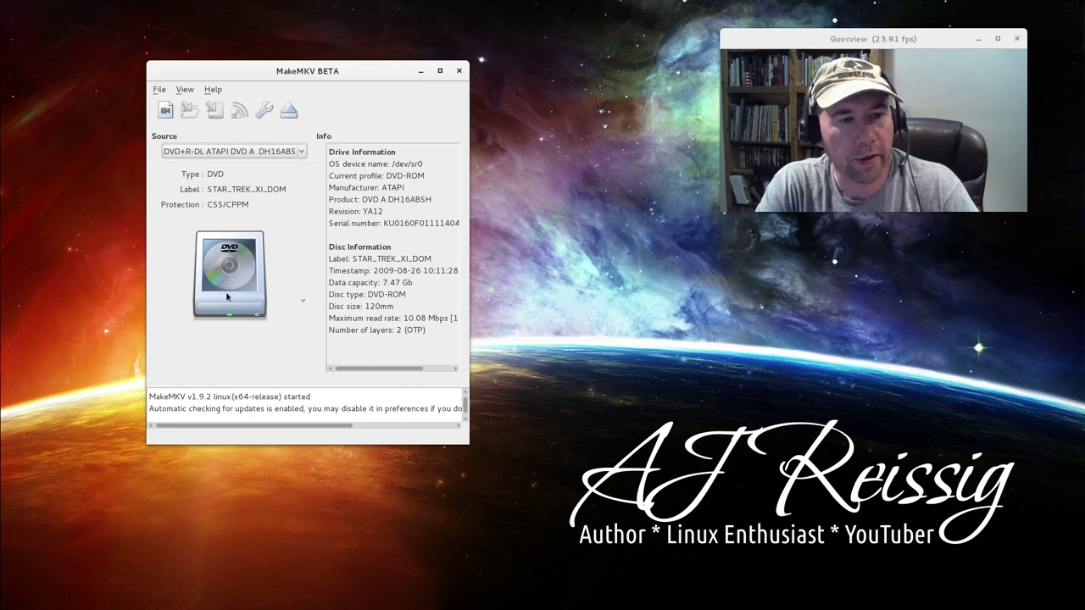
left_click(244, 287)
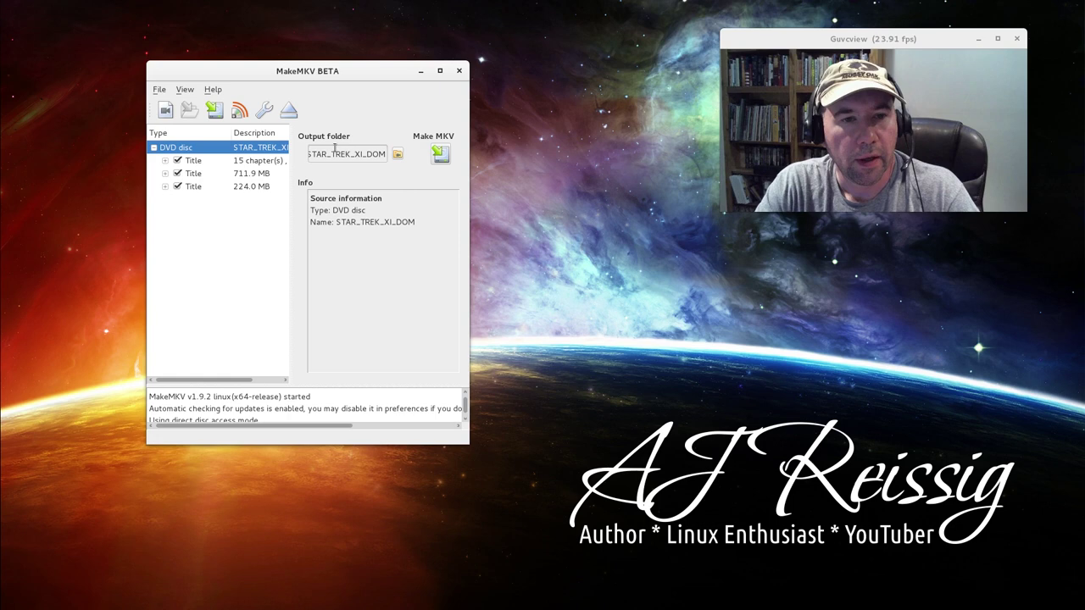
Step: Create a new Star_Trek folder inside Videos/Movies in the output folder dialog
left_click(398, 154)
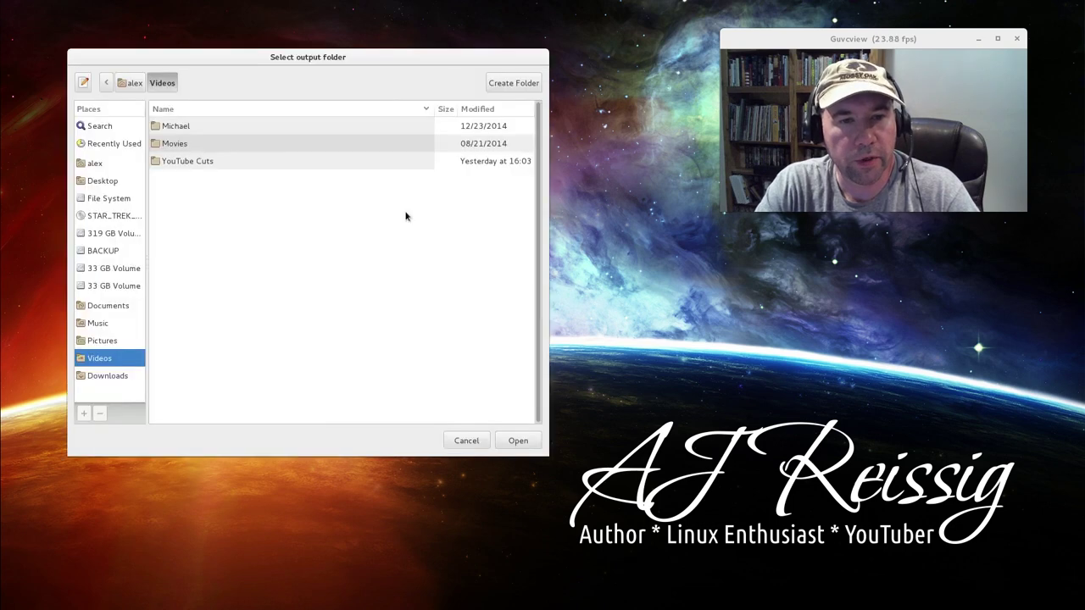
double_click(172, 143)
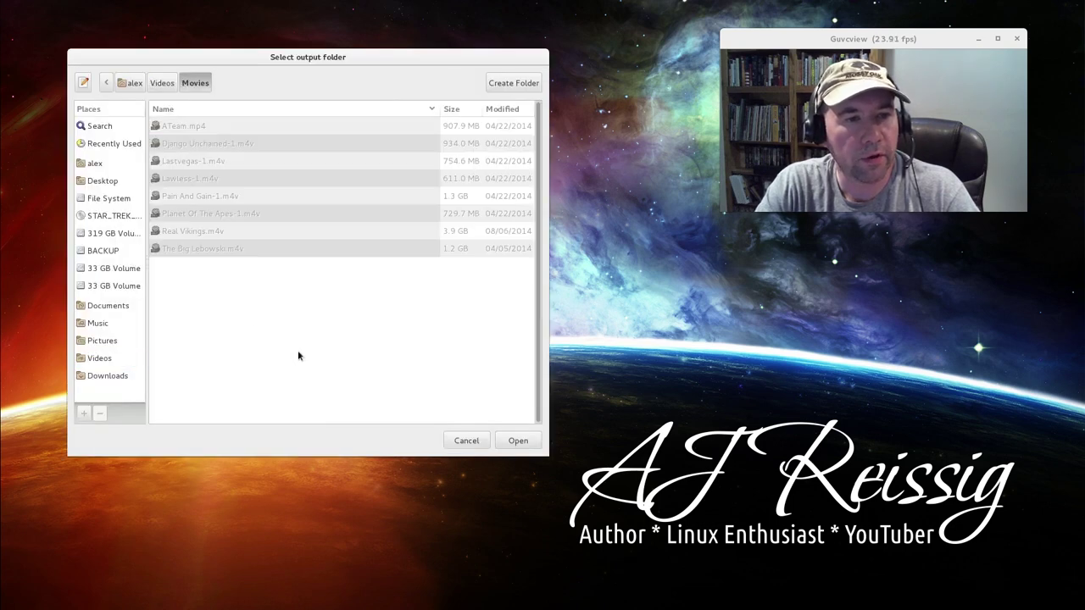
left_click(511, 82)
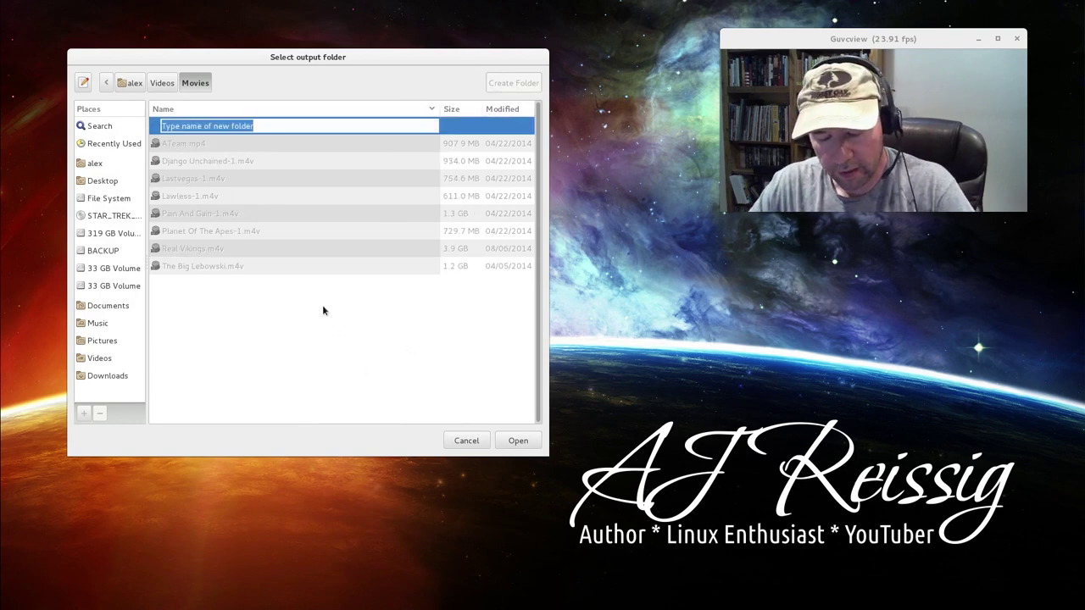
type("Star")
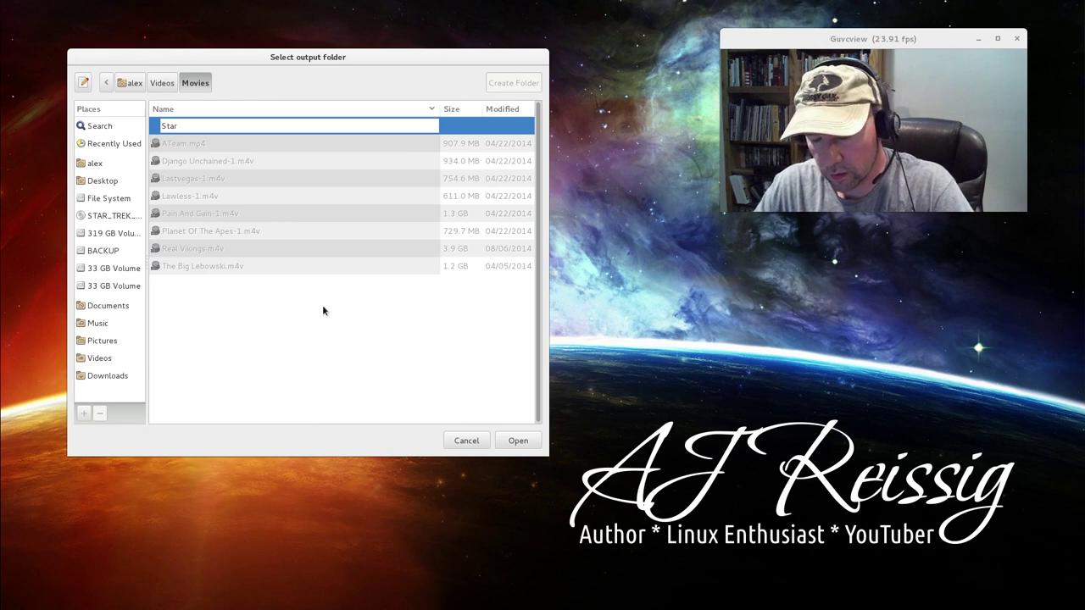
type("_Tr")
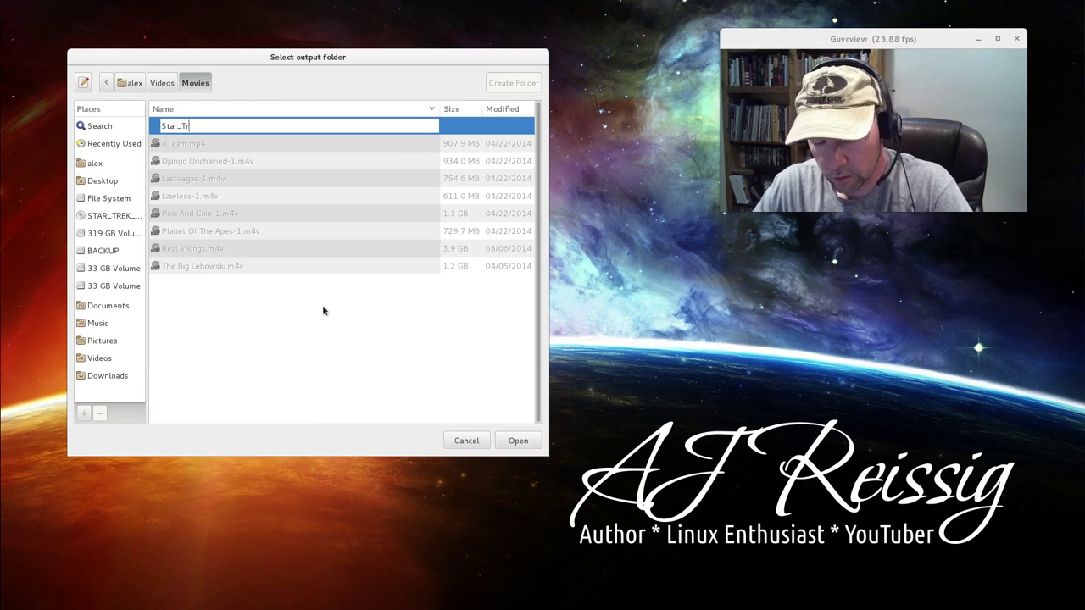
type("ek")
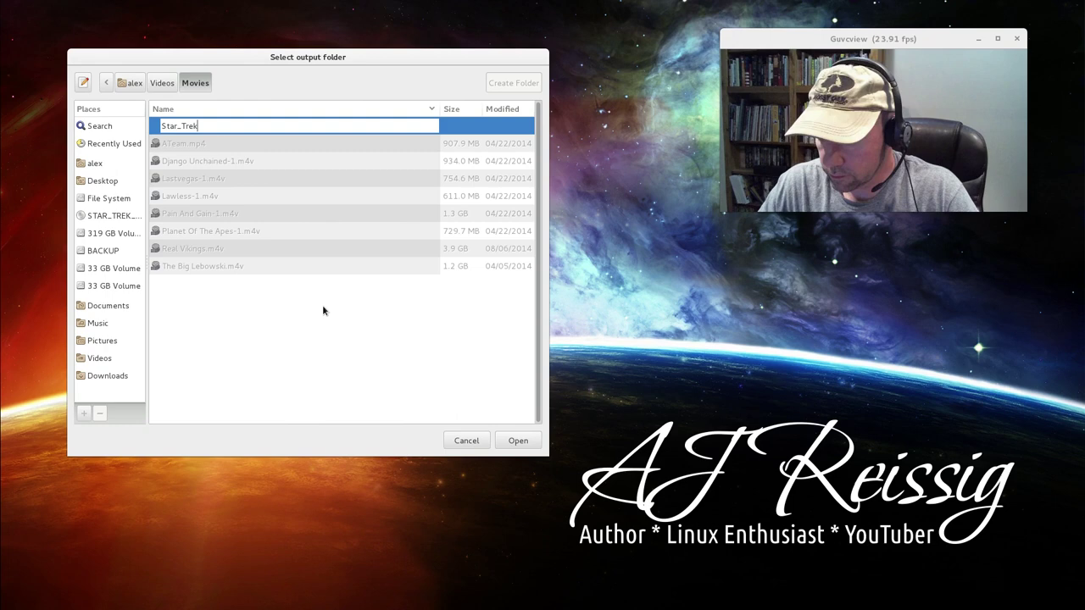
key("Return")
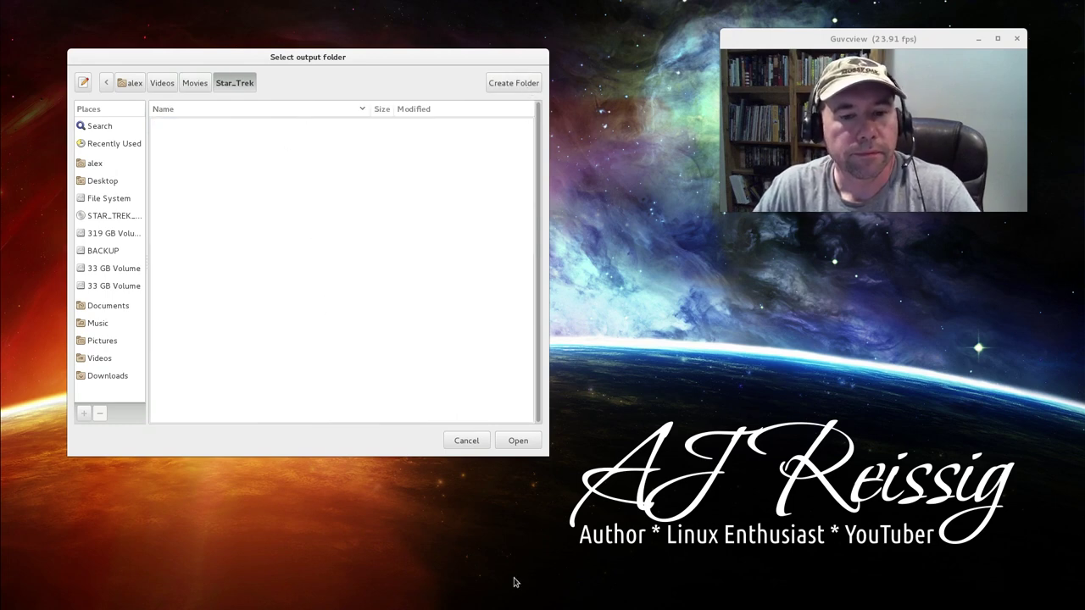
Step: Use Star_Trek as the output folder and rip the three checked titles to MKV
left_click(515, 441)
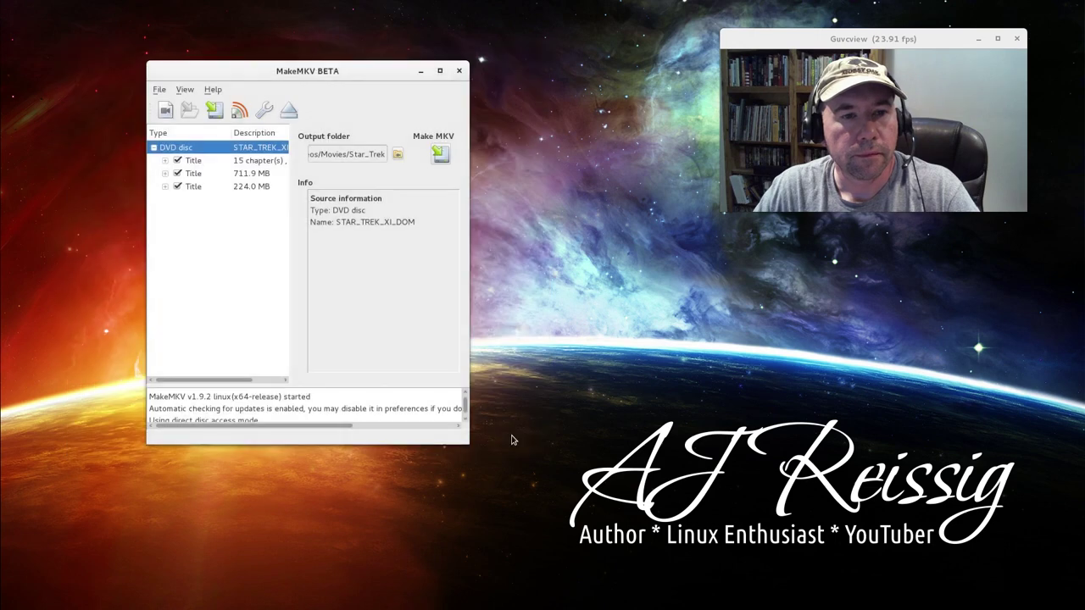
left_click(440, 153)
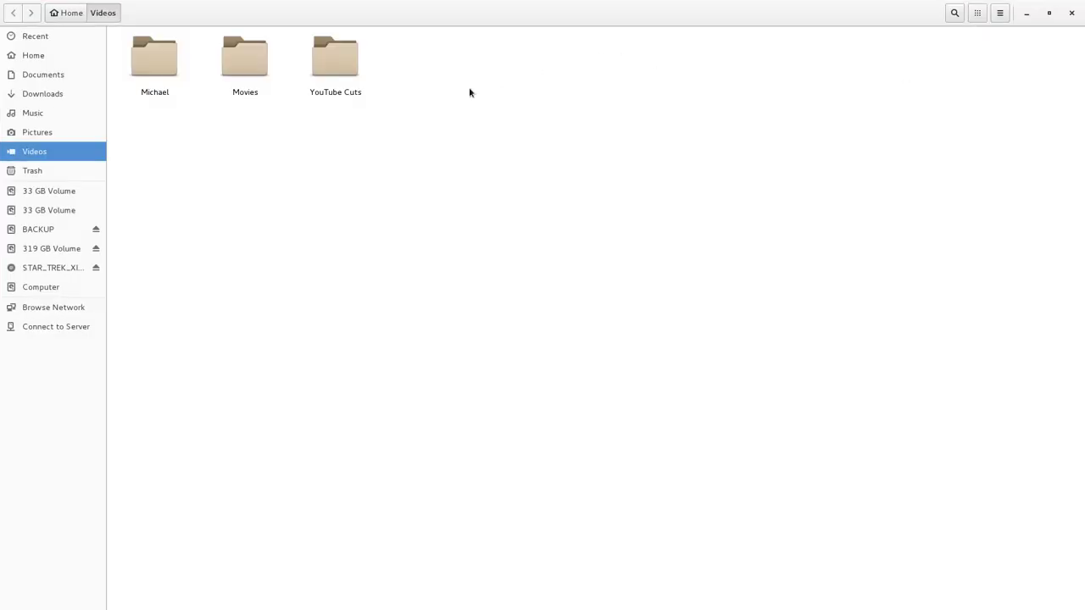
Step: Browse Files to Videos/Movies/Star_Trek and bring up the actions for title00.mkv
double_click(256, 51)
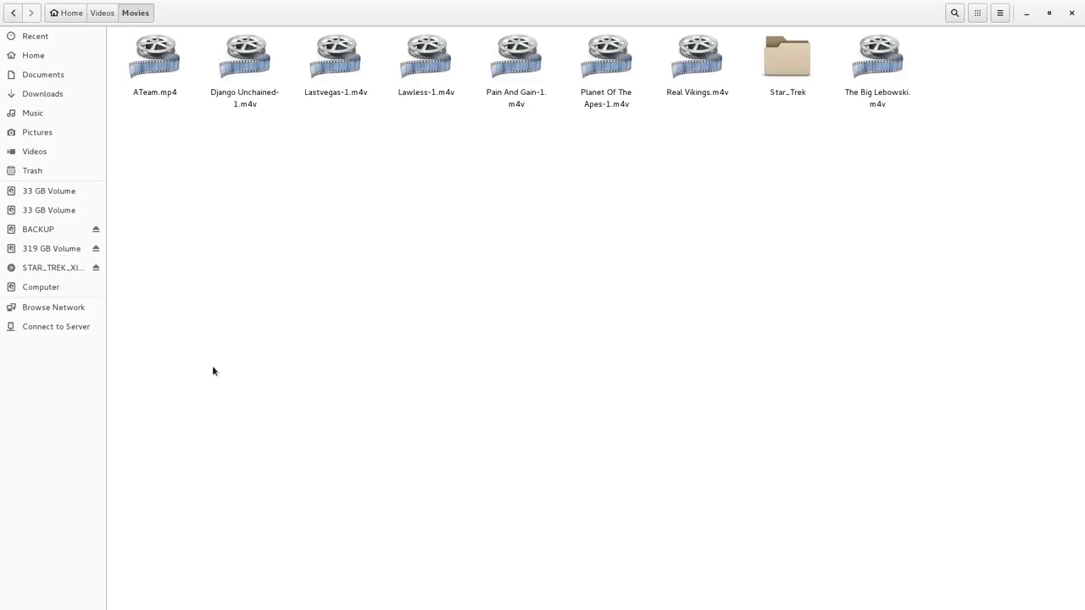
double_click(769, 57)
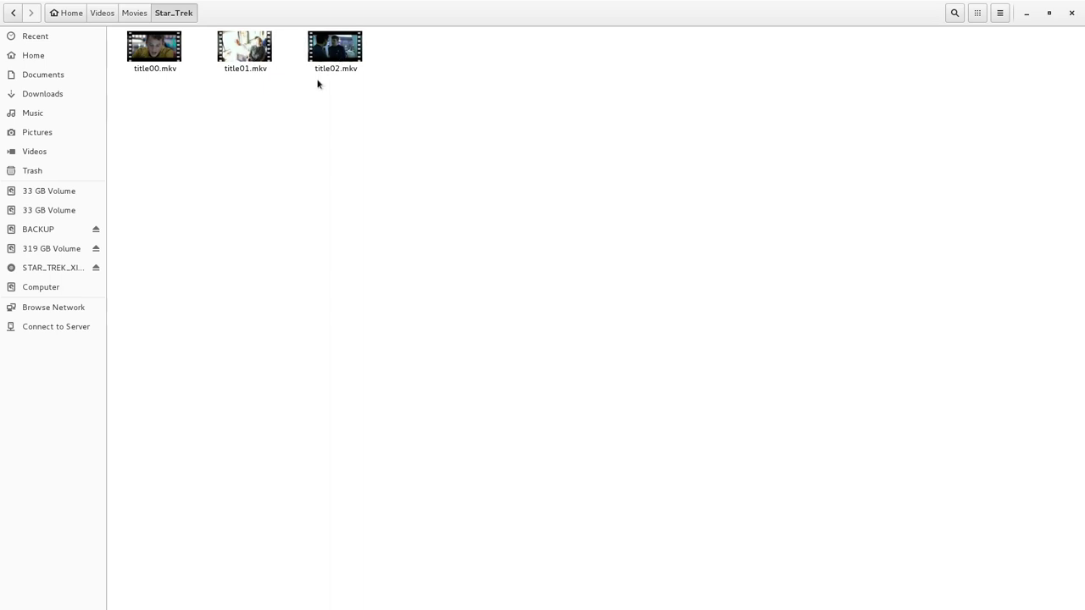
right_click(155, 56)
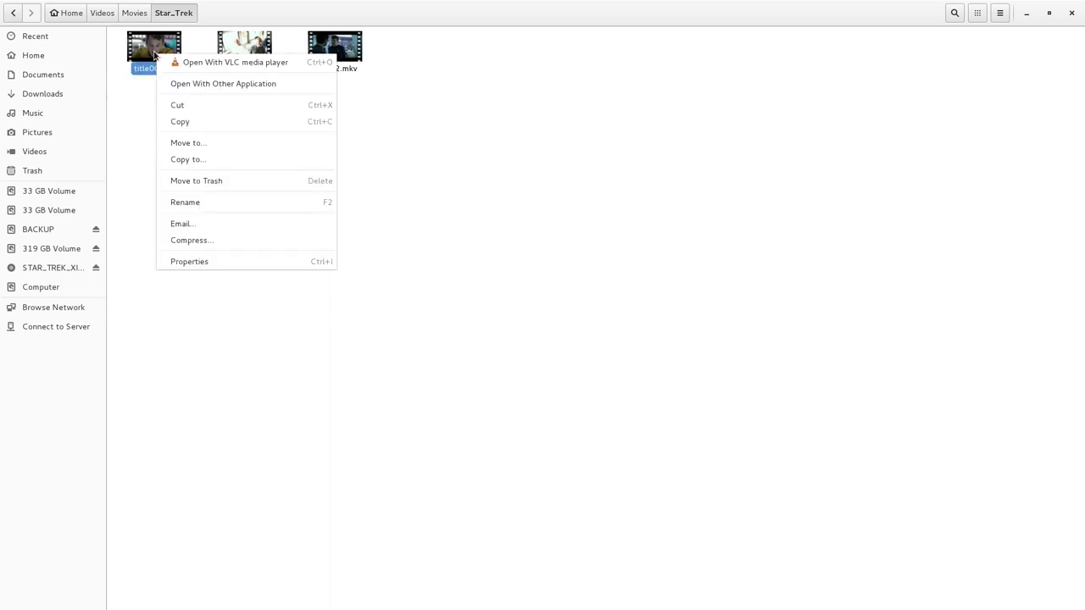
Step: Check title00.mkv's properties, rename it to Star Trek.mkv, and minimize Files
left_click(176, 263)
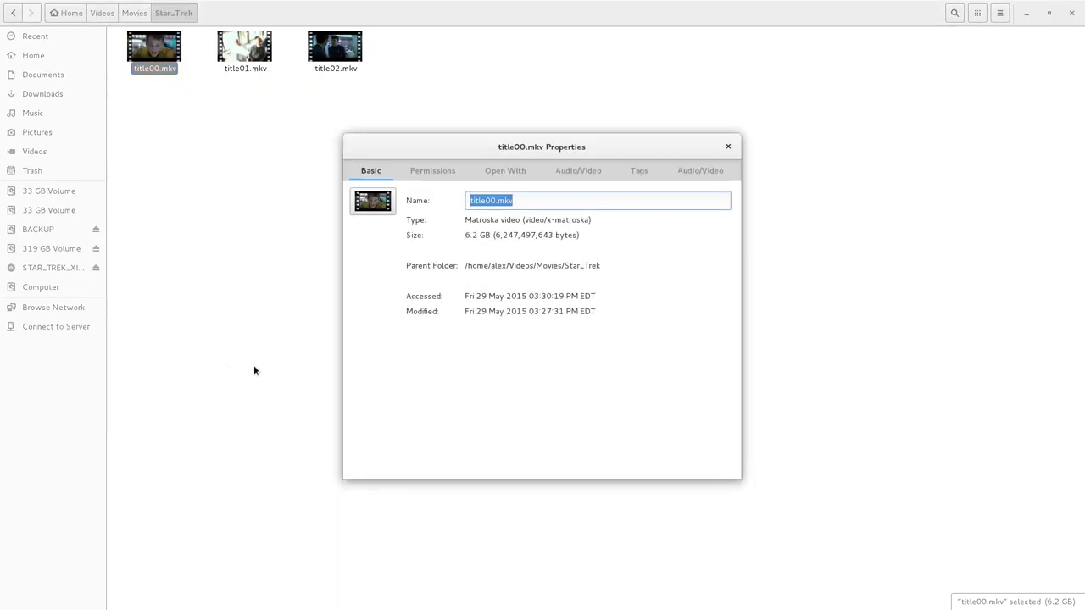
left_click(727, 146)
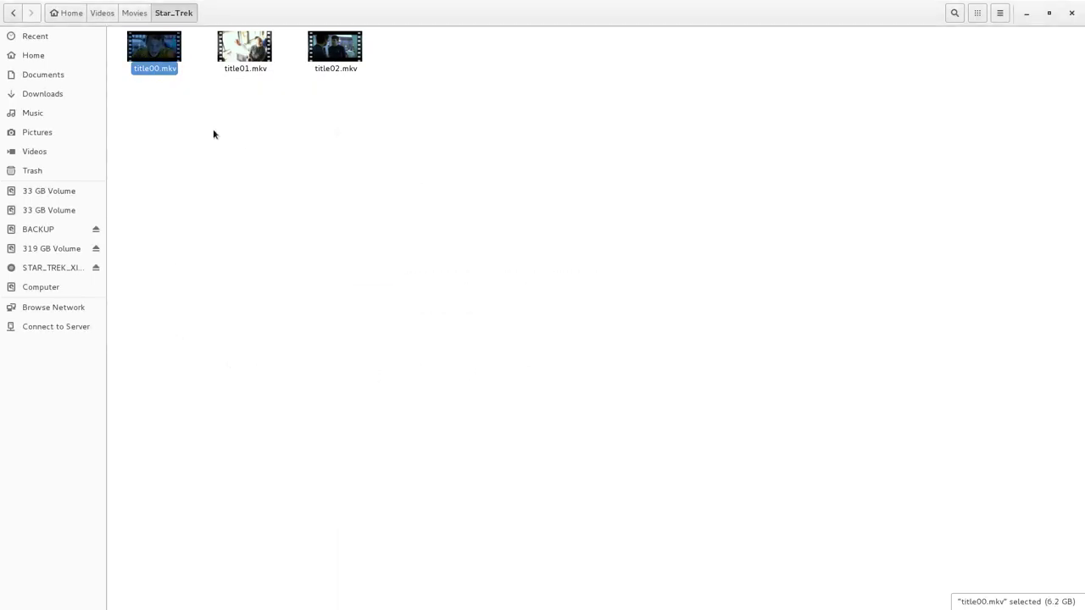
right_click(150, 72)
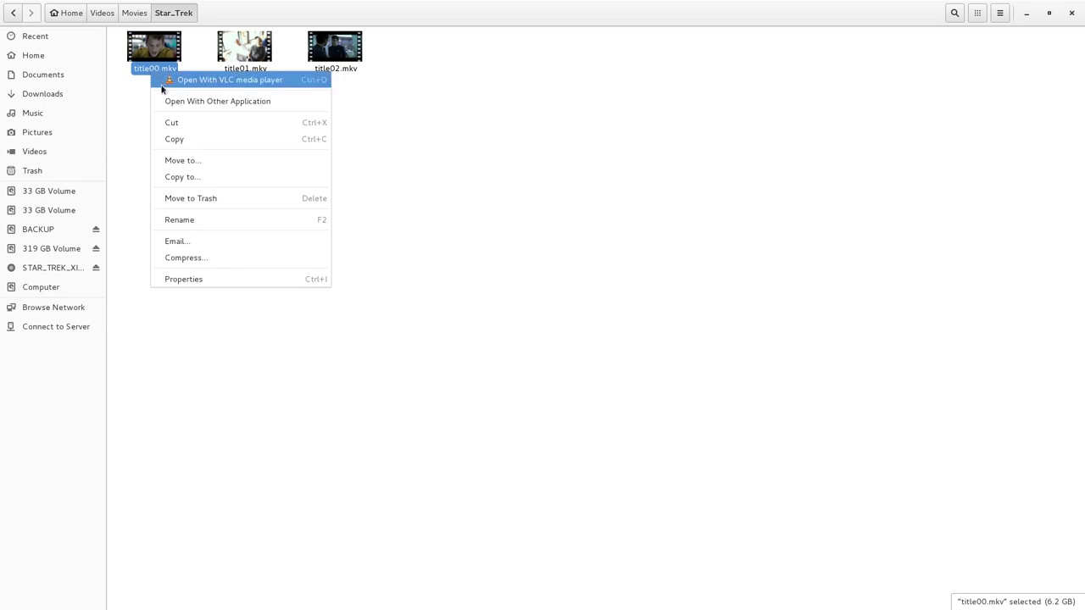
left_click(222, 223)
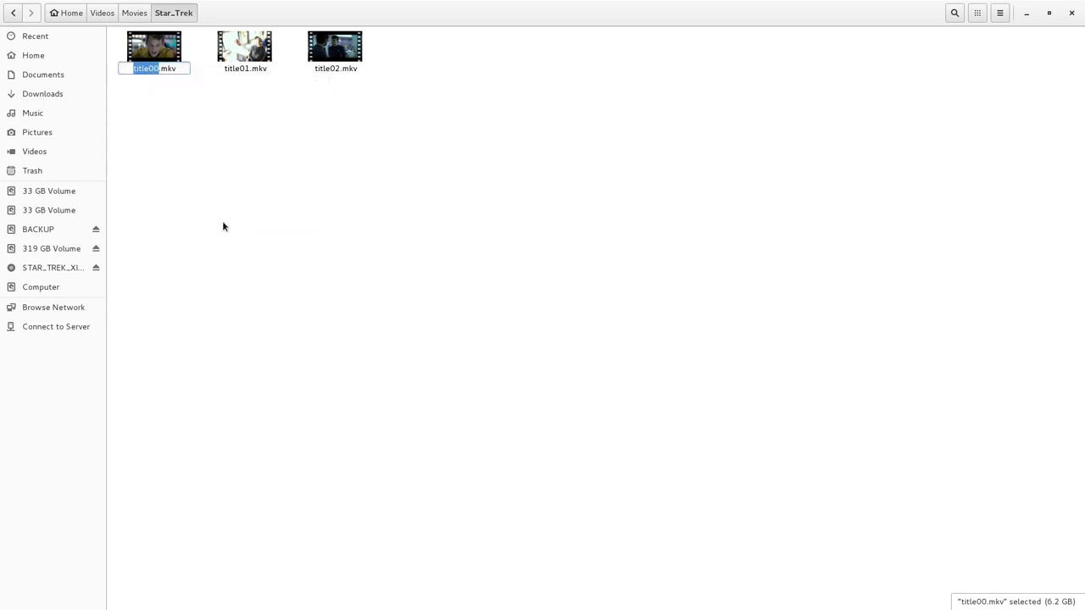
type("Star Trek")
key("Return")
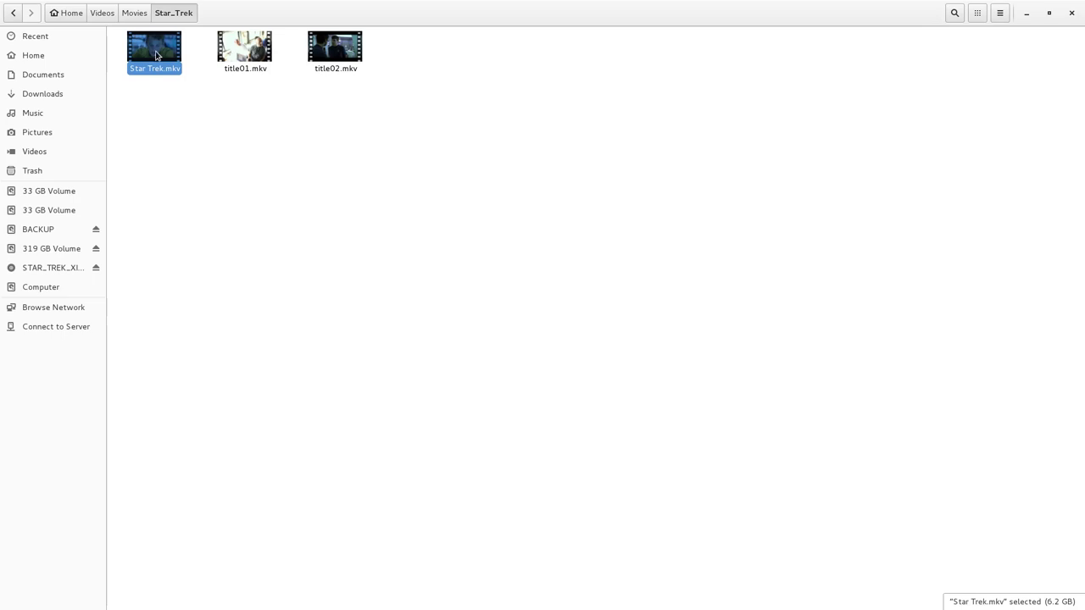
left_click(1025, 15)
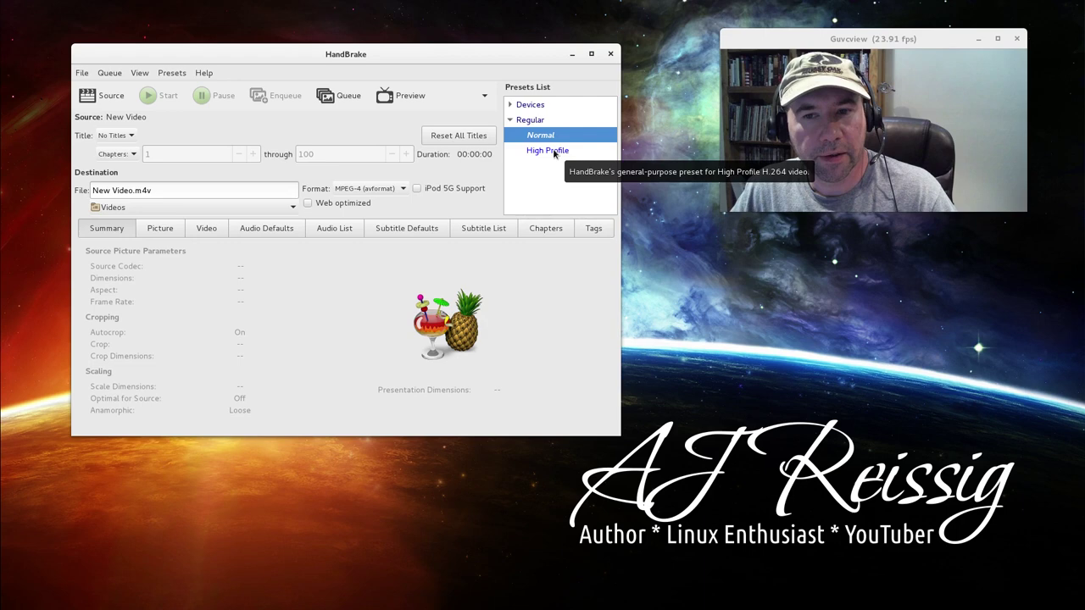
Step: Load Star Trek.mkv from the Star_Trek folder as HandBrake's source
left_click(111, 96)
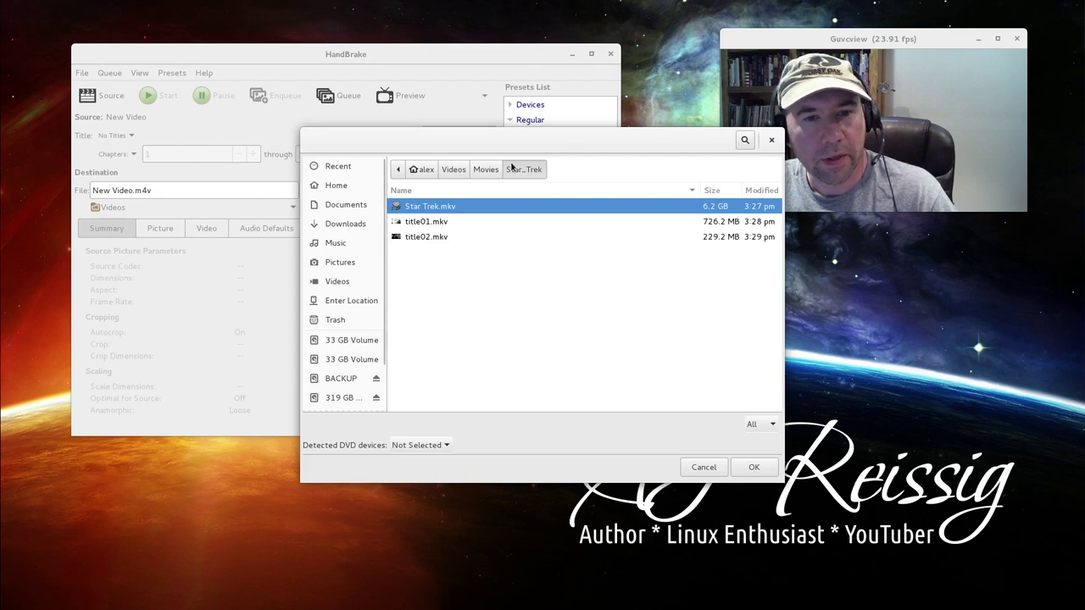
double_click(422, 211)
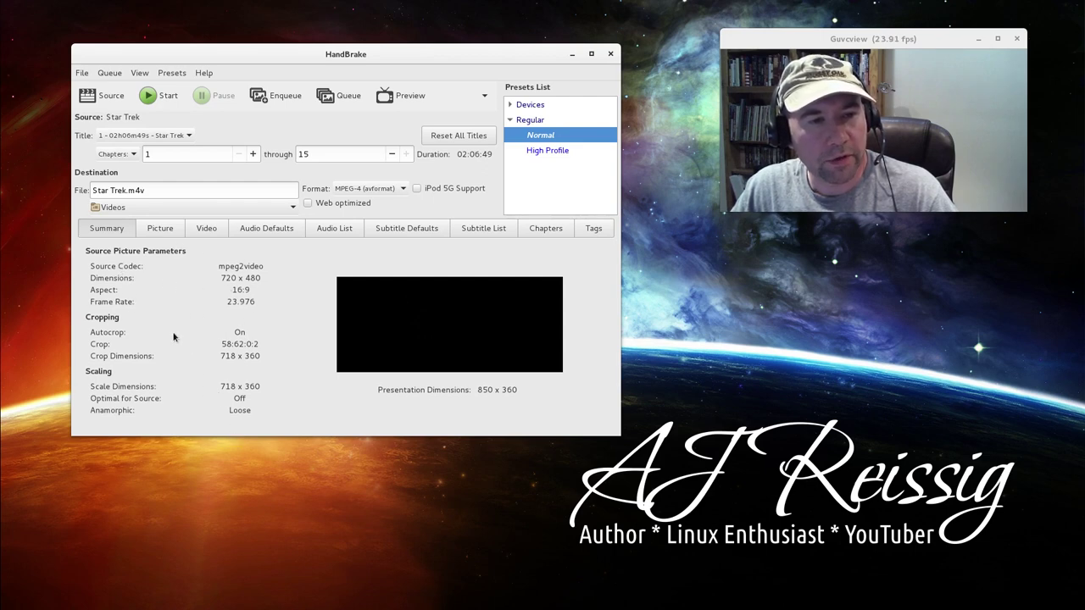
left_click(157, 230)
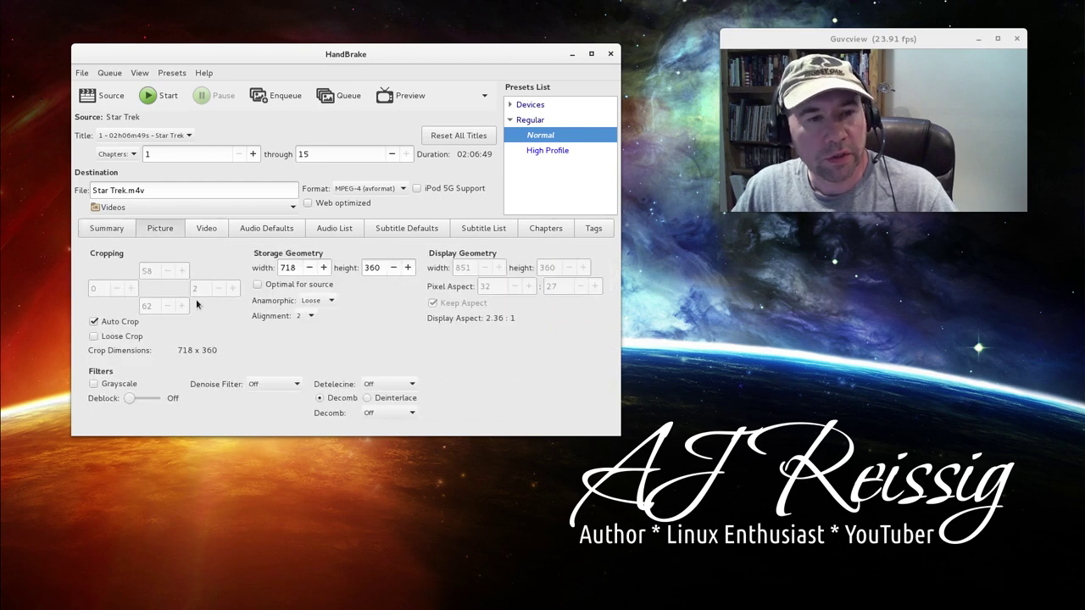
left_click(206, 228)
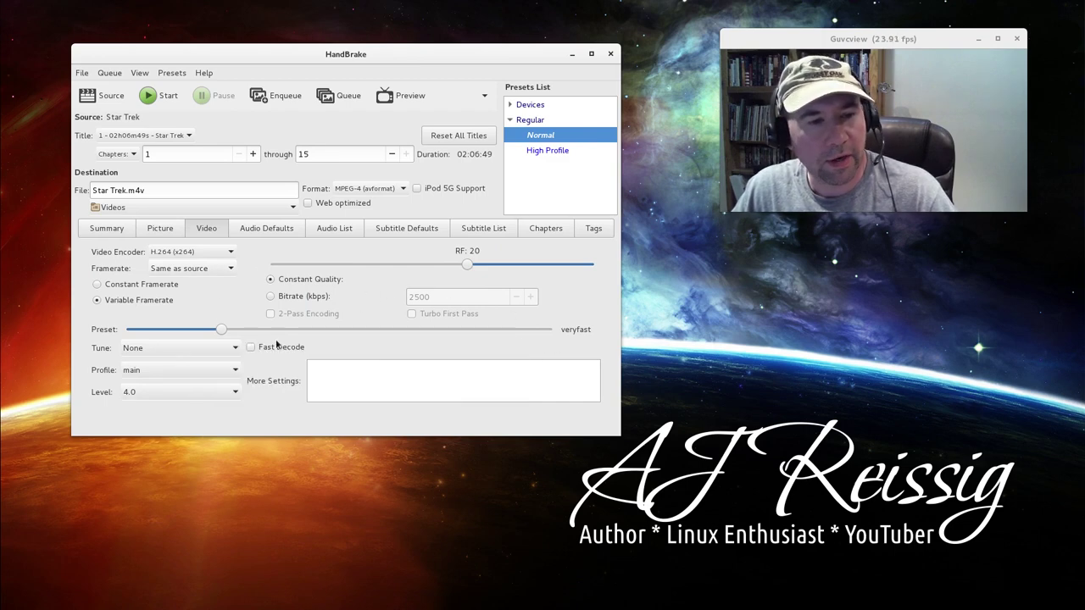
left_click(254, 232)
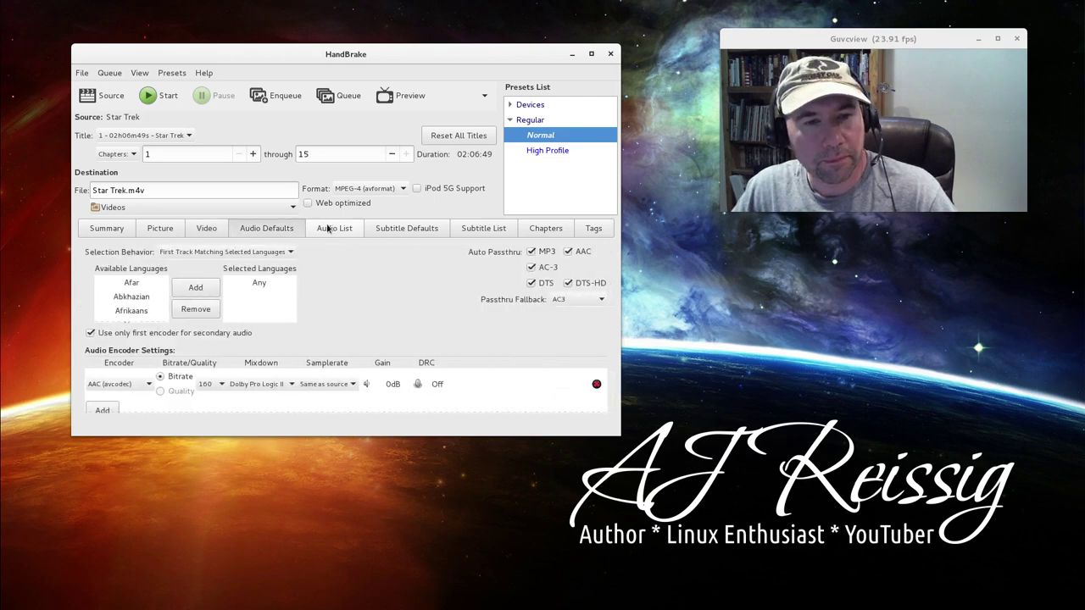
left_click(328, 229)
left_click(249, 228)
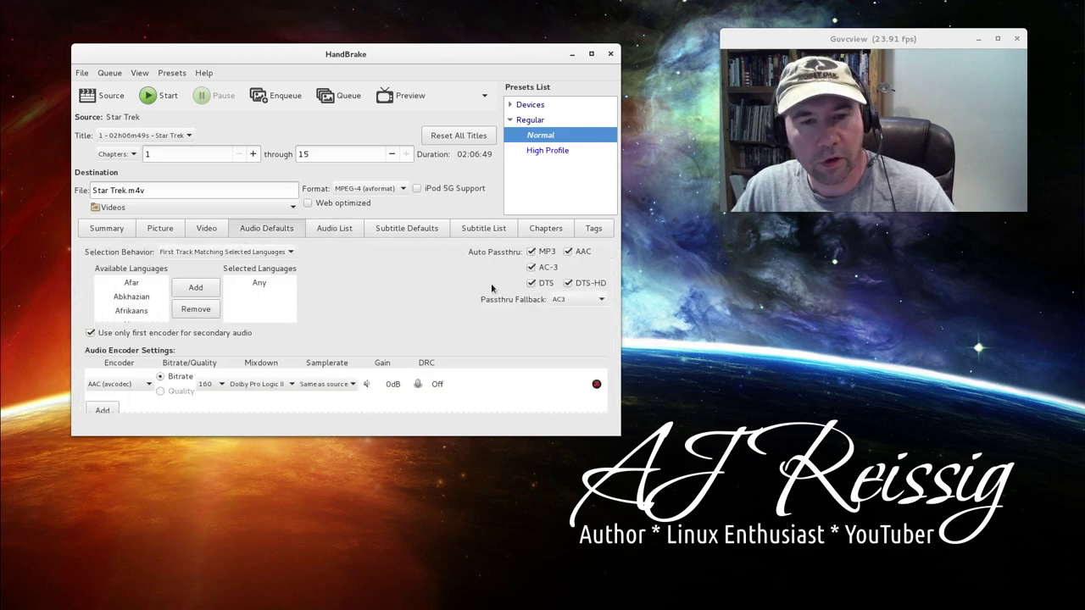
left_click(379, 231)
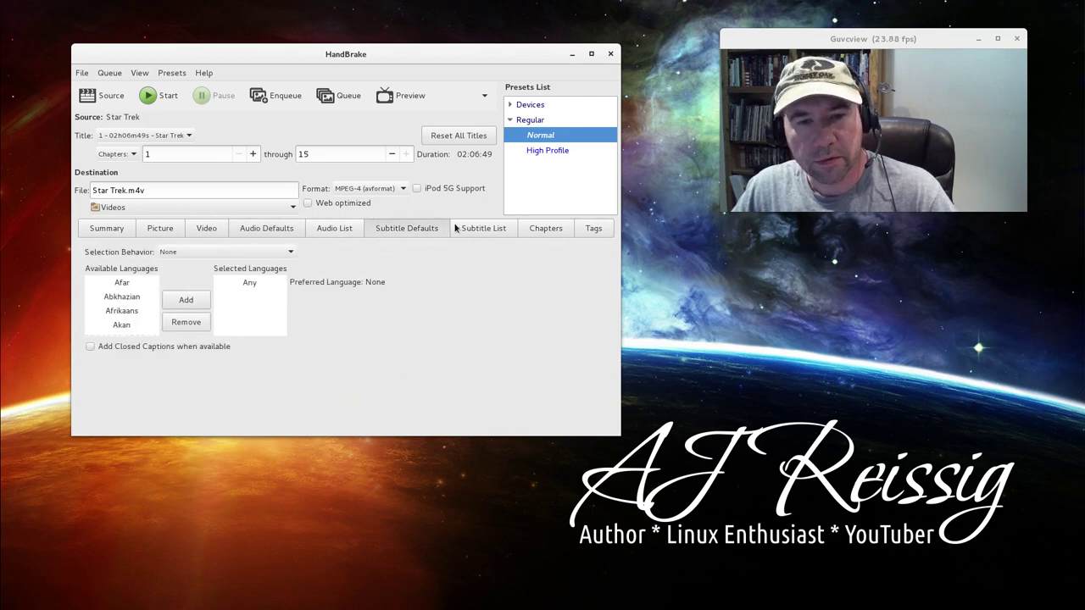
left_click(483, 228)
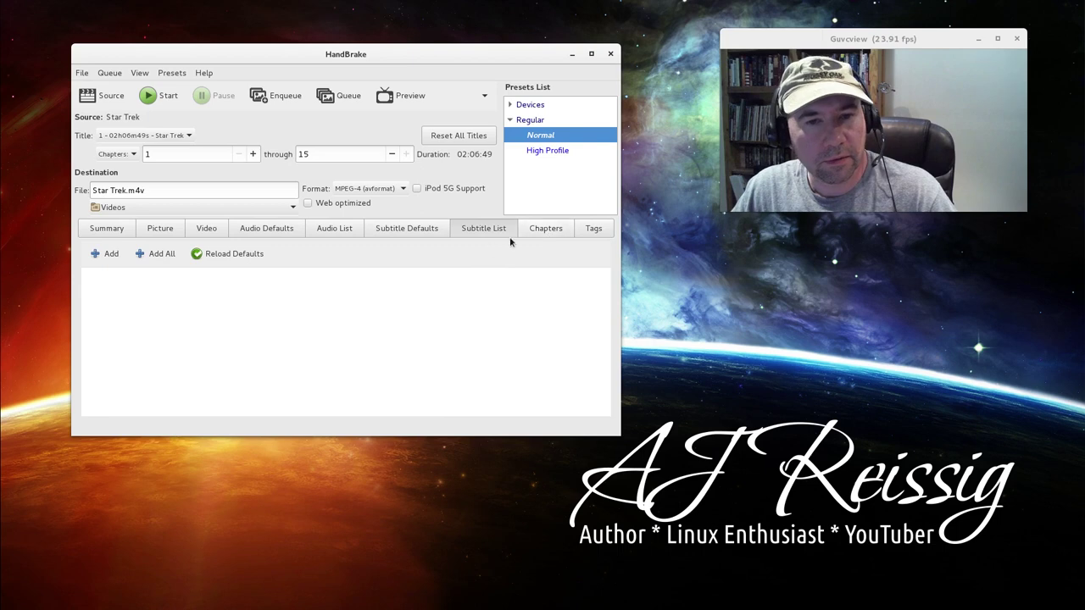
left_click(535, 228)
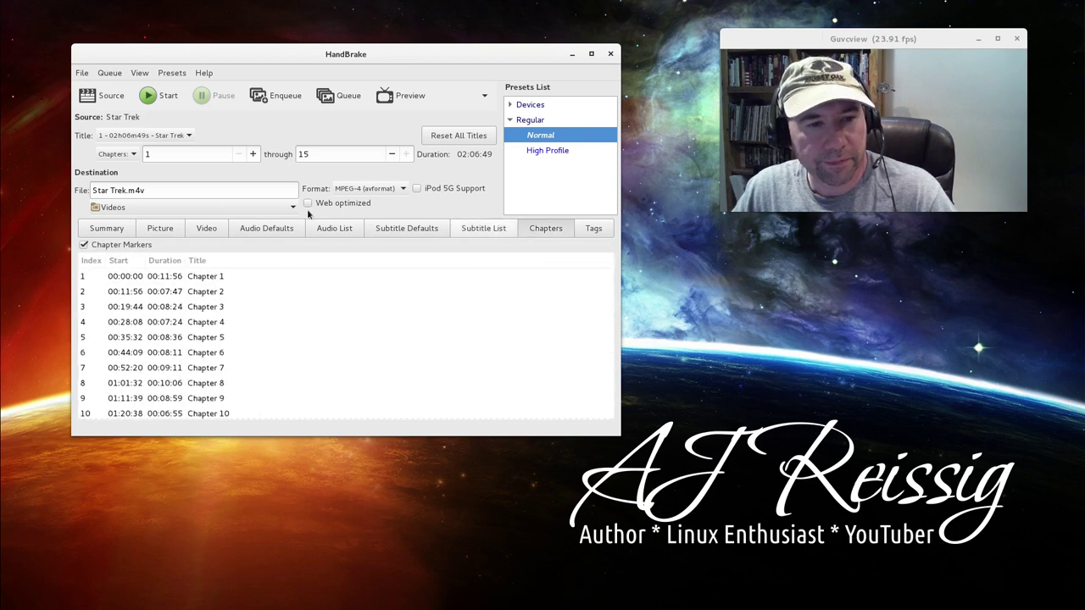
left_click(93, 231)
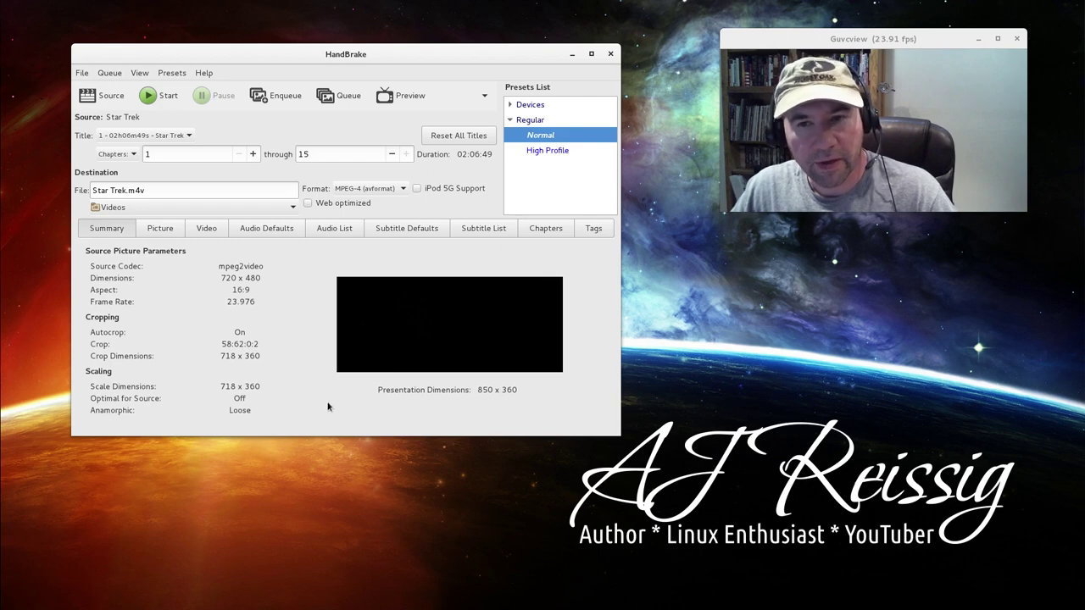
Step: Choose the High Profile preset and keep MPEG-4 (avformat) as the container
left_click(540, 151)
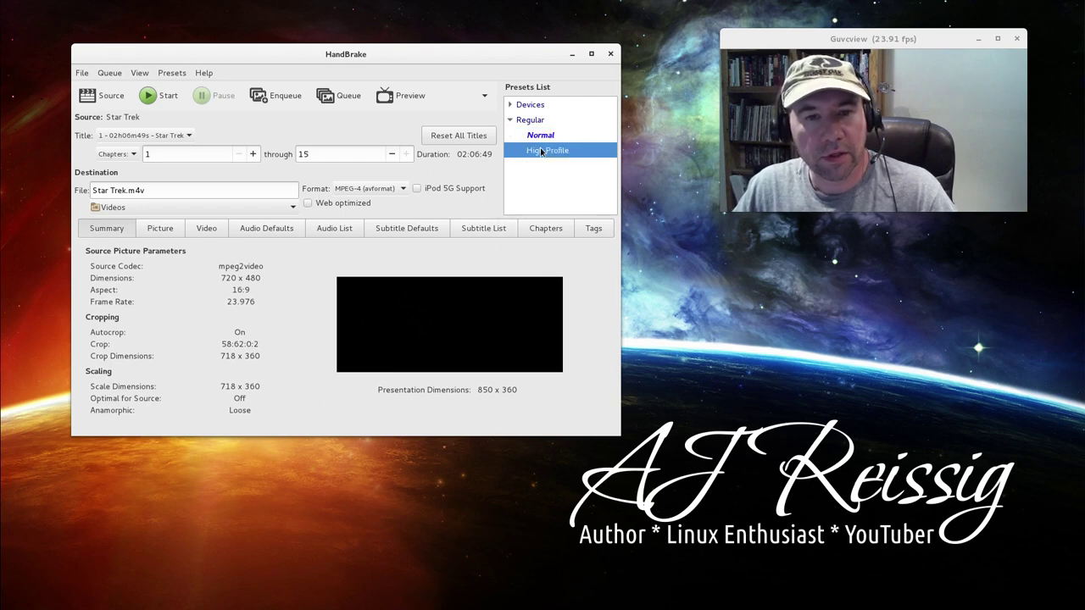
left_click(346, 196)
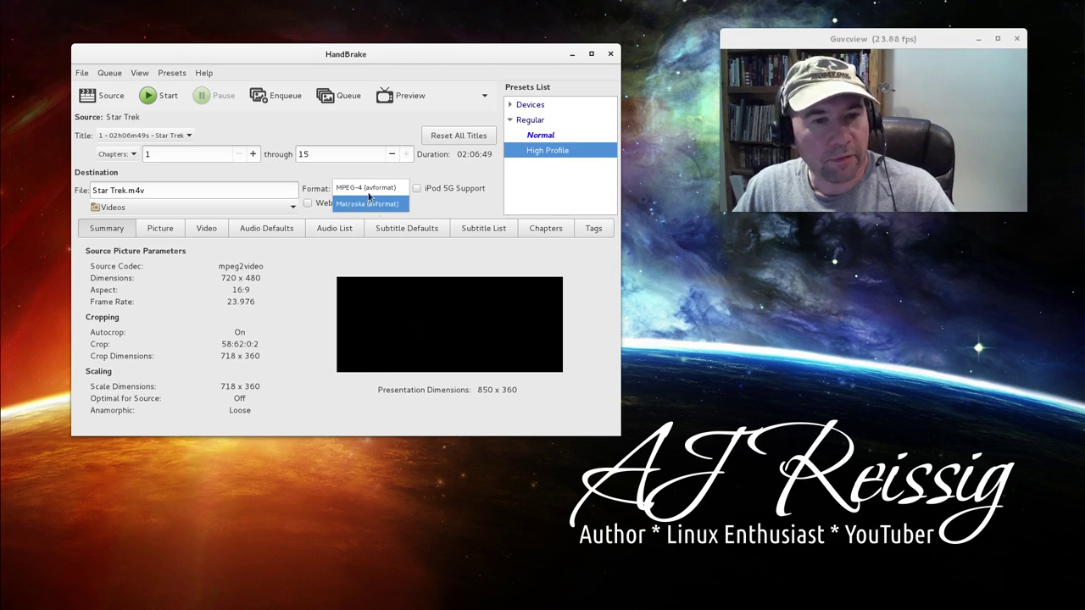
left_click(371, 189)
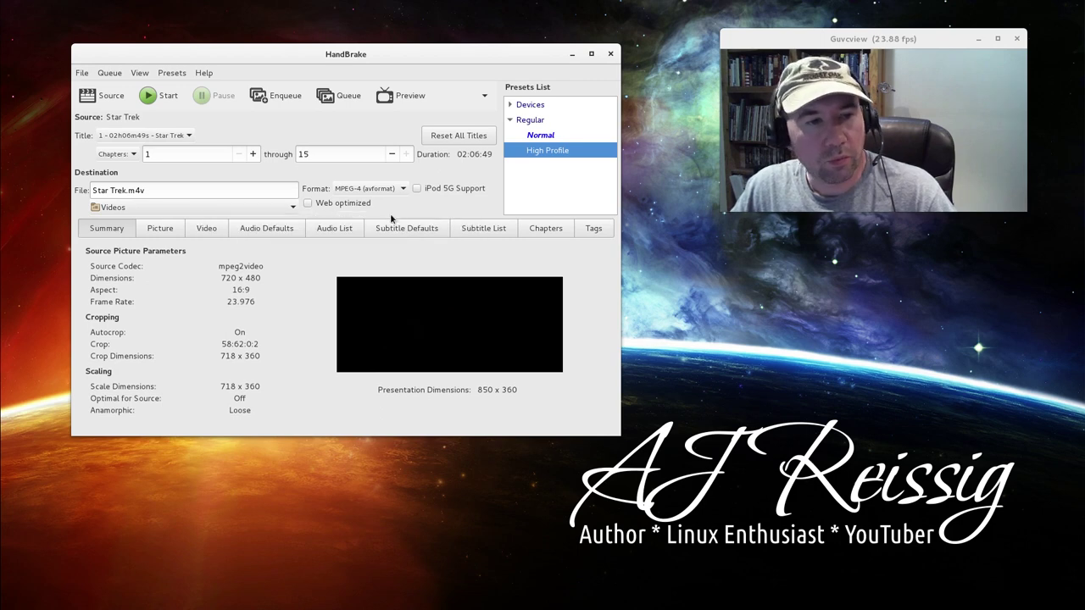
Step: Set HandBrake's destination folder to Videos/Movies through the Other... option
left_click(114, 208)
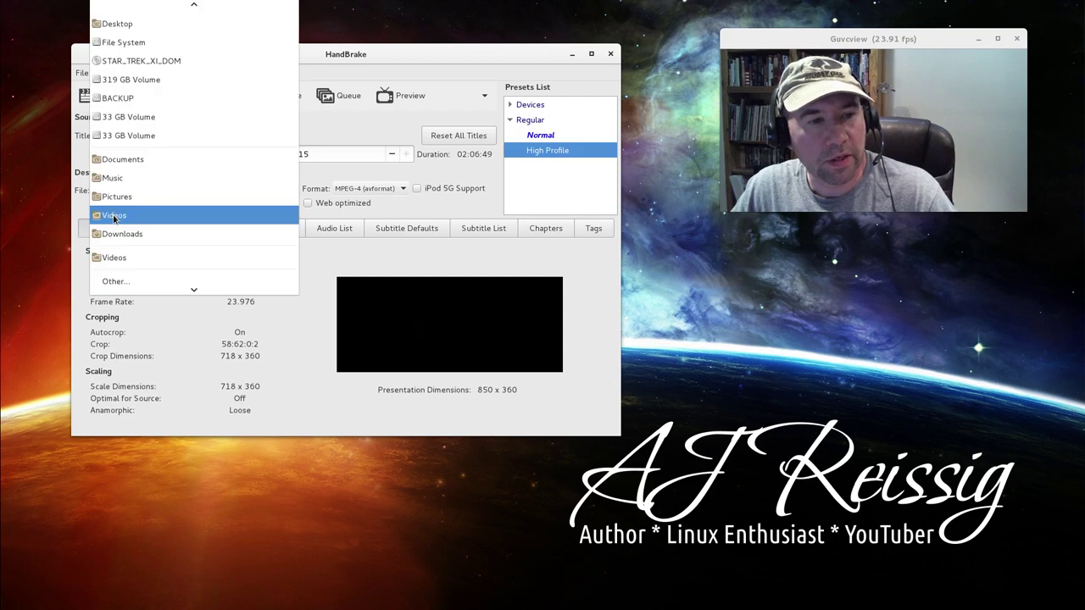
left_click(128, 281)
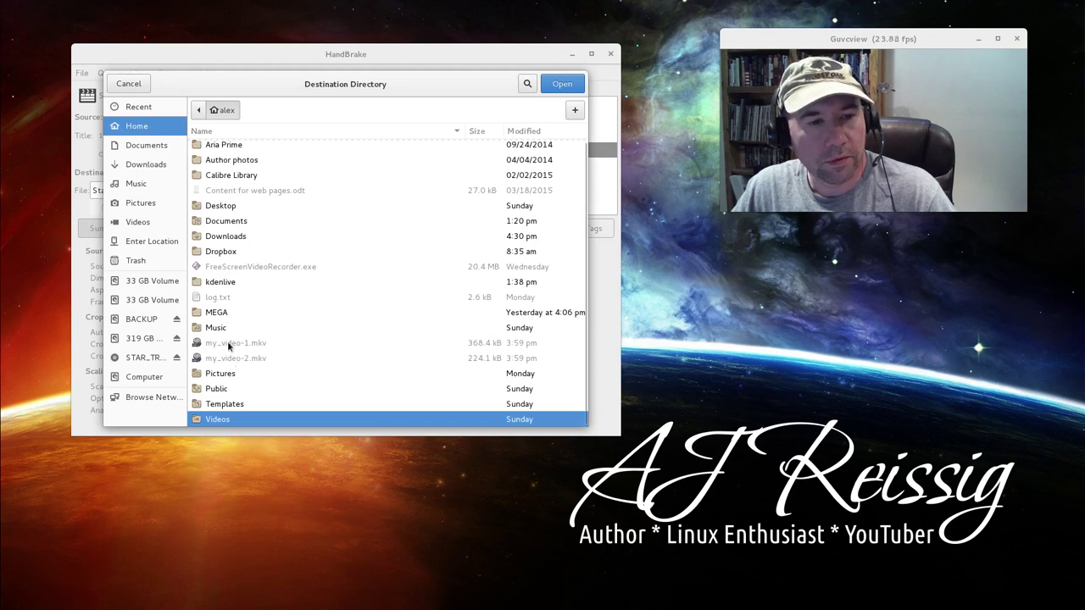
double_click(227, 420)
double_click(223, 163)
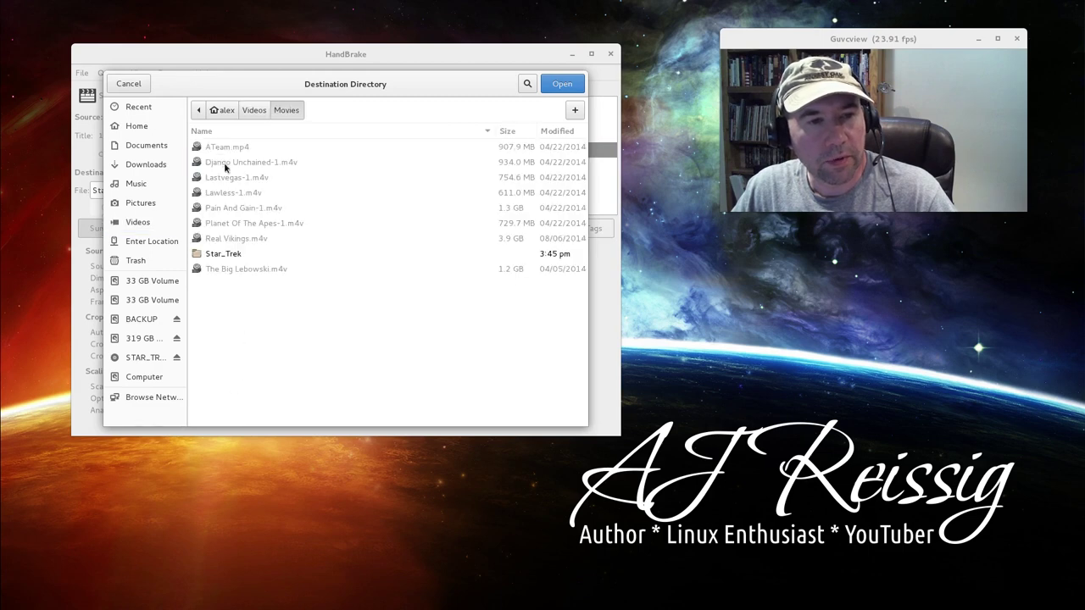
left_click(560, 84)
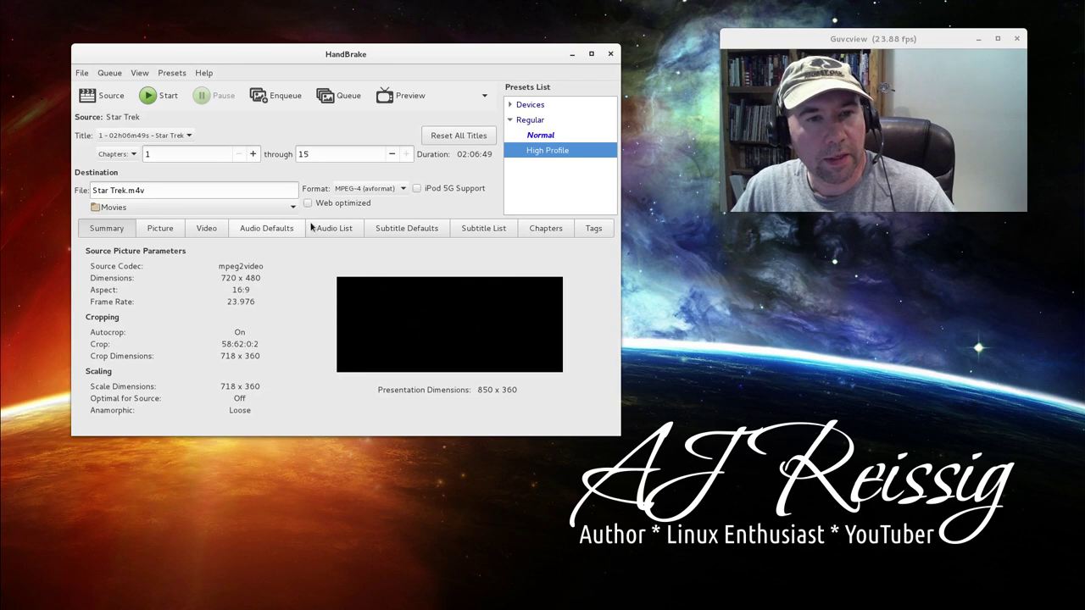
Step: Start encoding Star Trek.mkv to an MP4 in the Movies folder
left_click(165, 96)
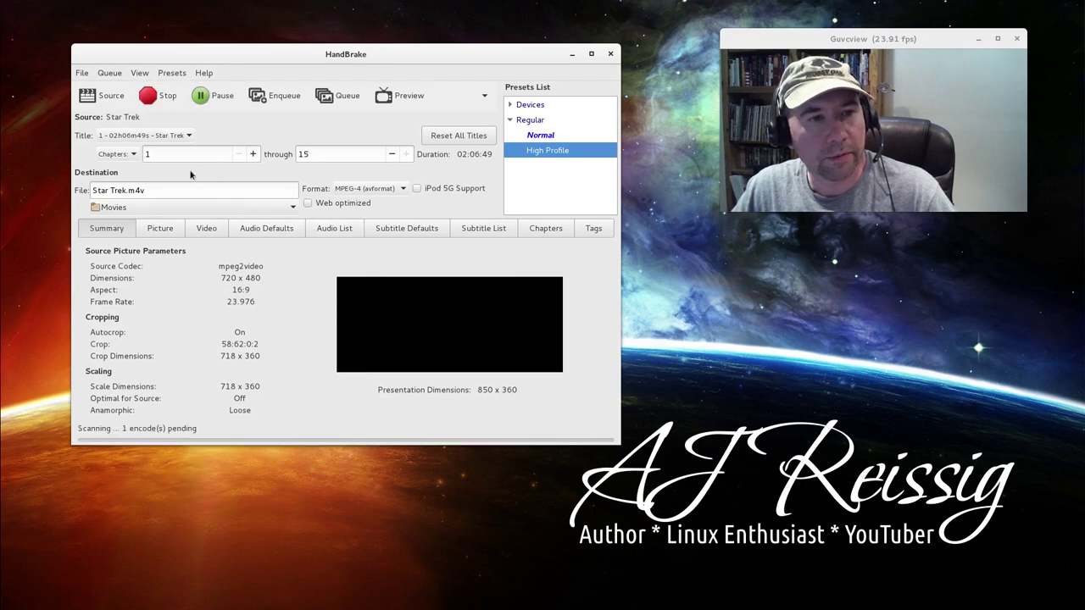